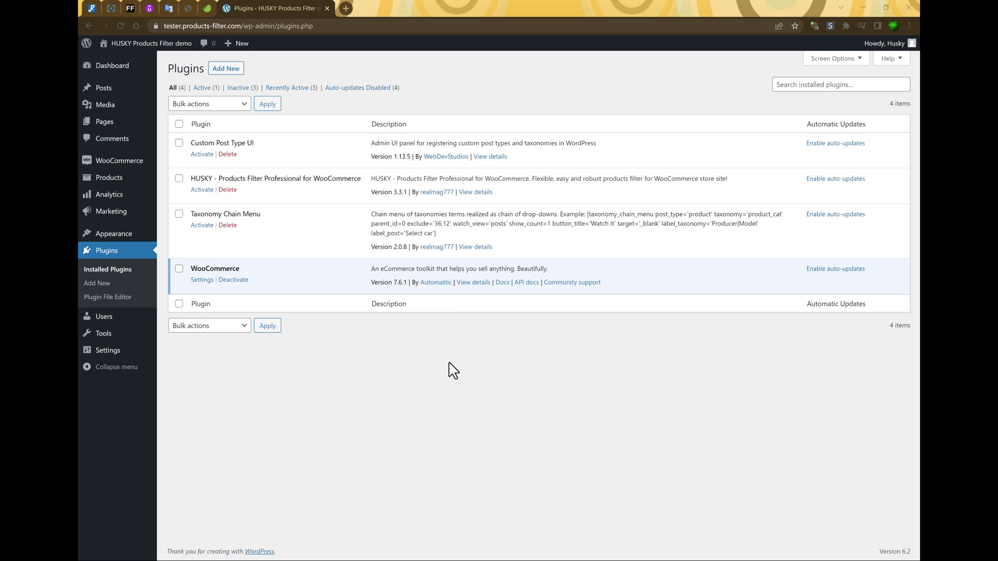
Activate the HUSKY - Products Filter plugin from the Plugins page
{"action": "left_click", "coordinate": [202, 190]}
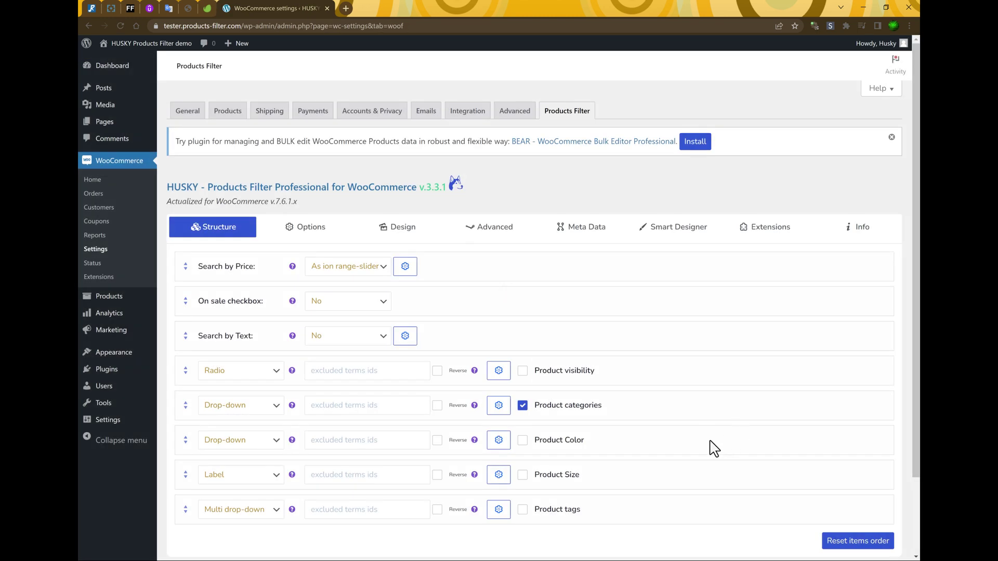
{"action": "scroll", "coordinate": [704, 445], "scroll_direction": "down", "scroll_amount": 2}
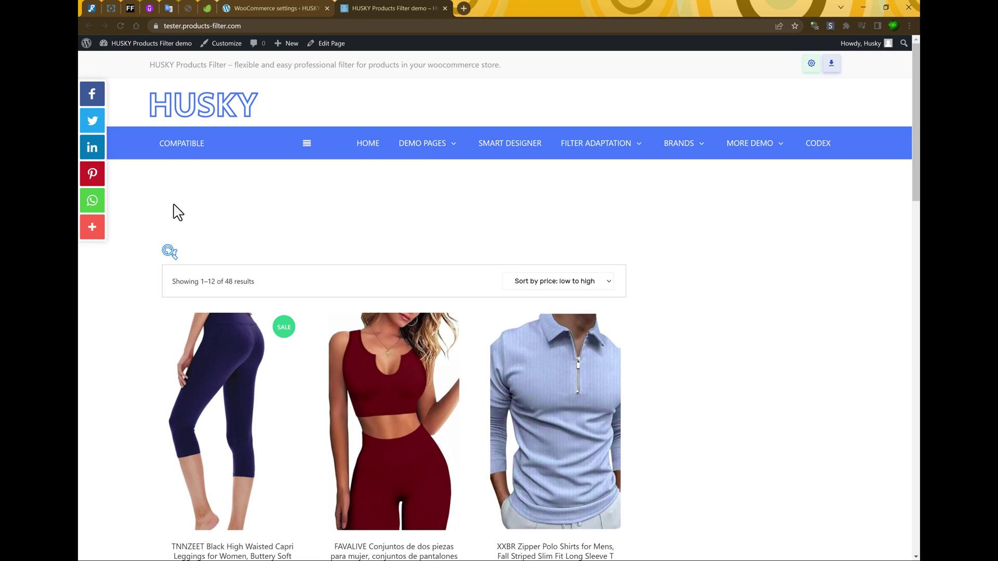
Add the HUSKY Products Filter legacy widget to the Sidebar and update the widgets
{"action": "left_click", "coordinate": [170, 253]}
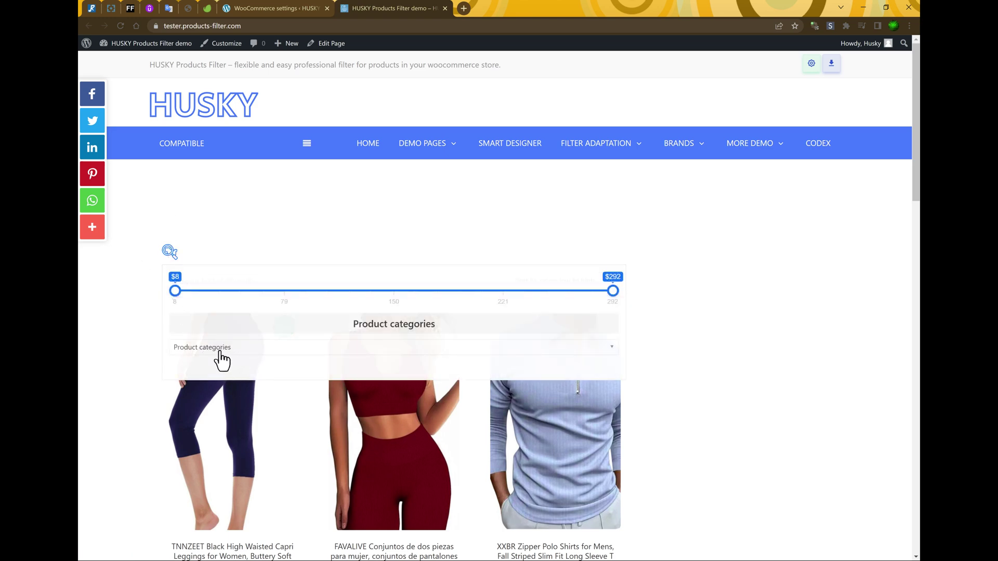
{"action": "left_click", "coordinate": [281, 8]}
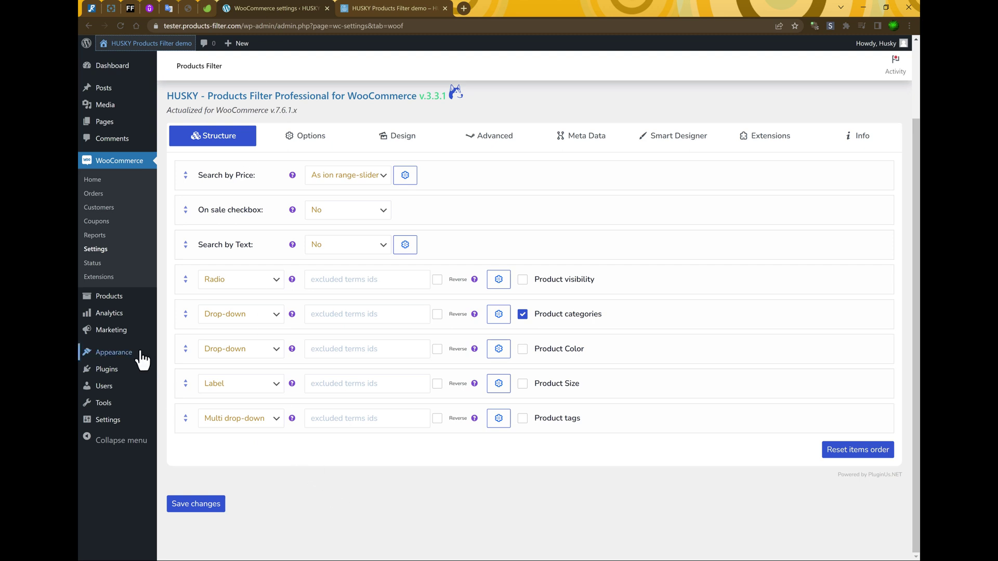
{"action": "mouse_move", "coordinate": [114, 352]}
{"action": "left_click", "coordinate": [178, 381]}
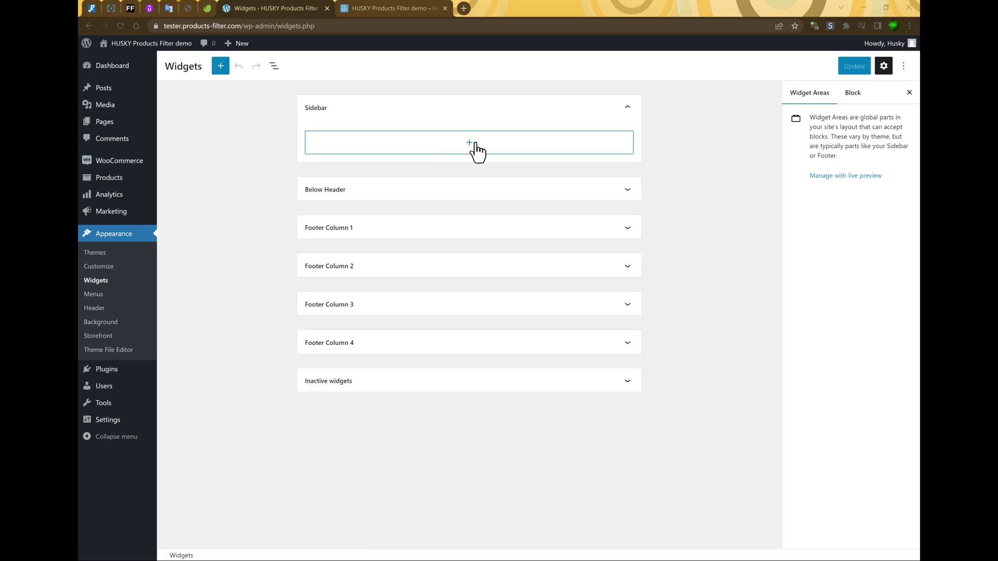
{"action": "left_click", "coordinate": [474, 148]}
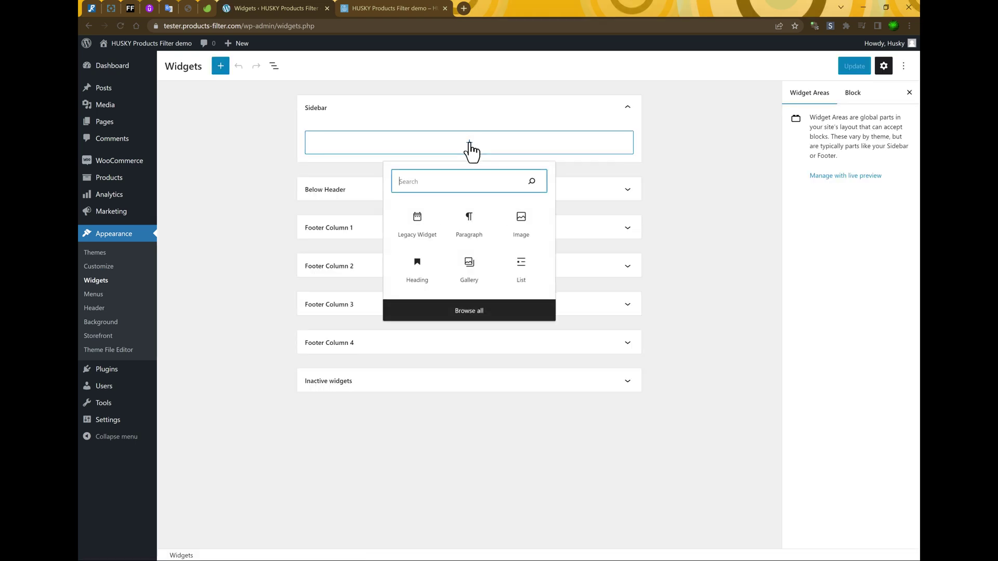
{"action": "type", "text": "husk"}
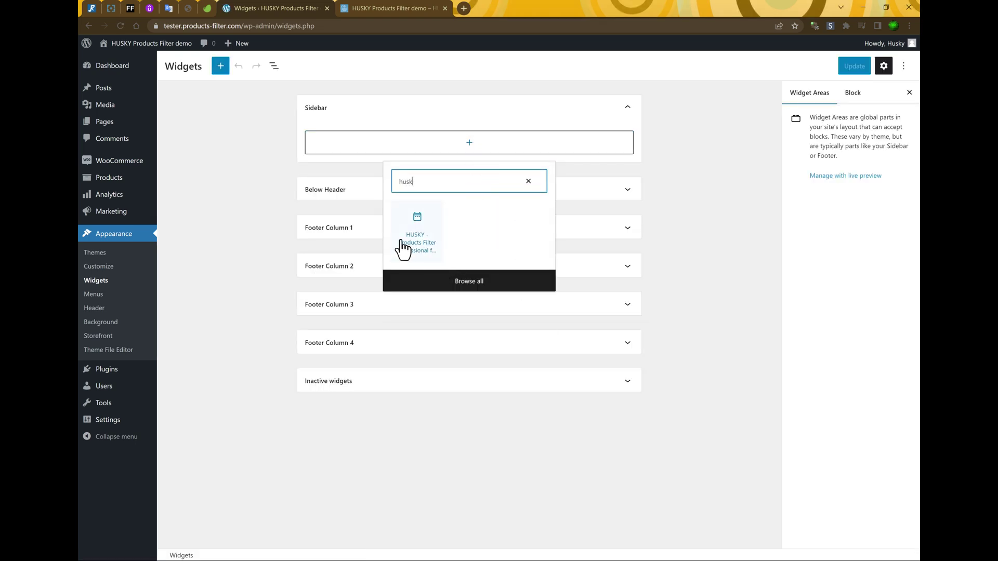
{"action": "left_click", "coordinate": [404, 248]}
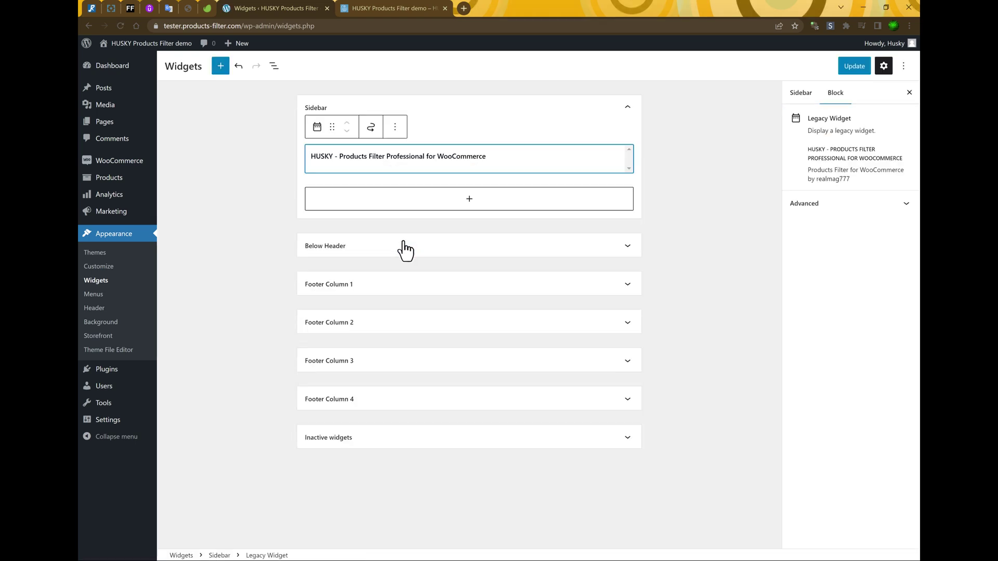
{"action": "left_click", "coordinate": [844, 65]}
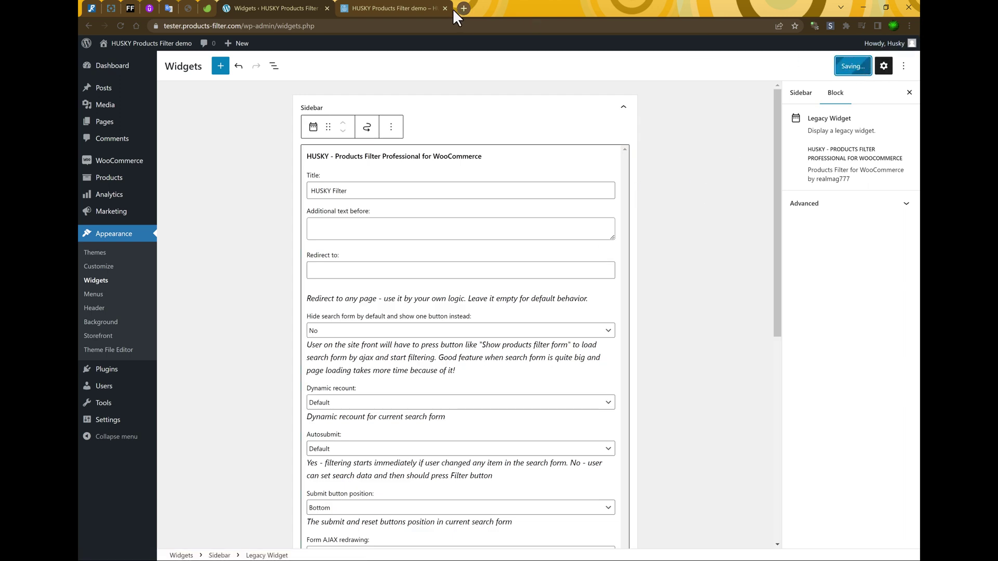
Reload the shop and test the new HUSKY Filter sidebar with a category pick
{"action": "left_click", "coordinate": [390, 14]}
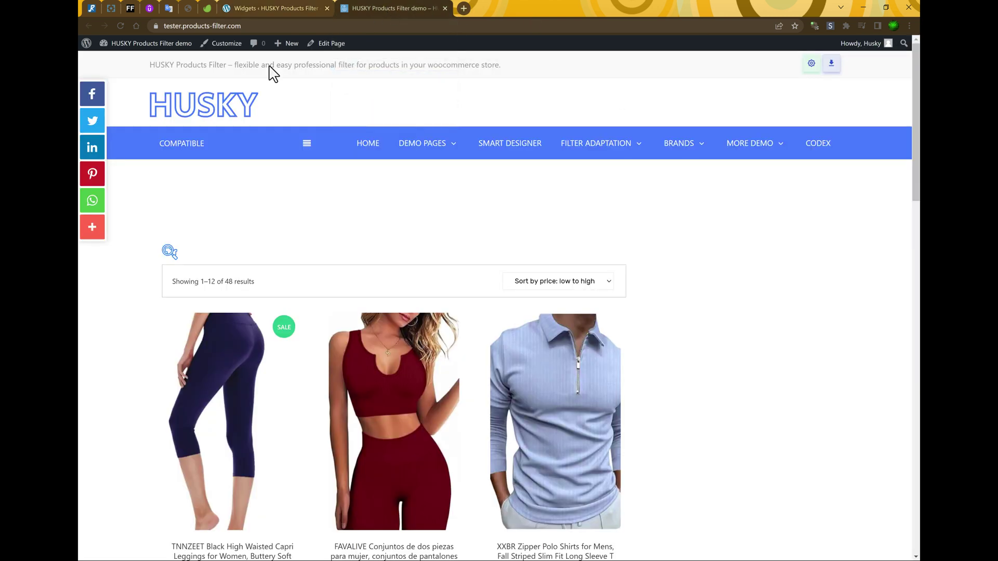
{"action": "left_click", "coordinate": [190, 109]}
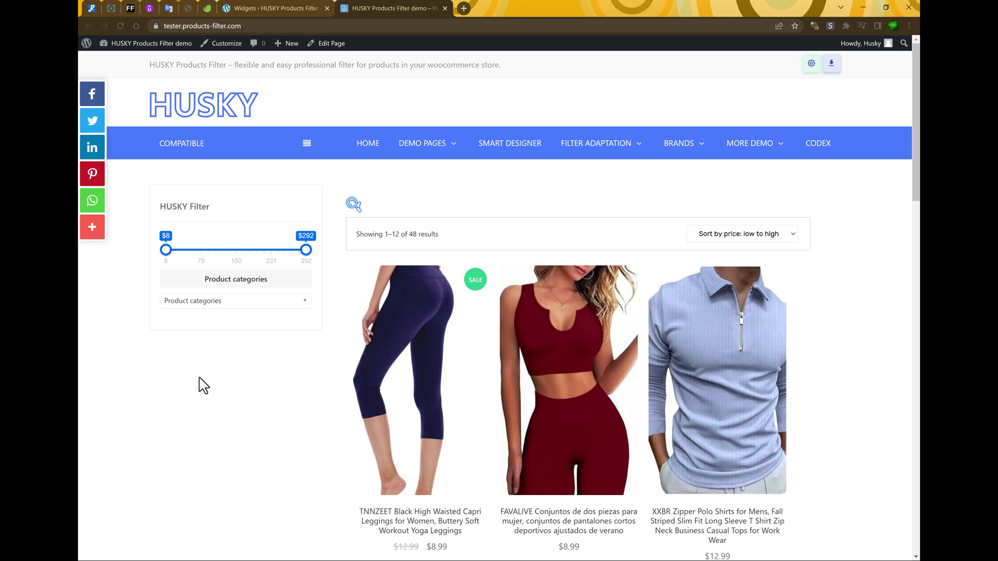
{"action": "left_click", "coordinate": [221, 302]}
{"action": "left_click", "coordinate": [188, 383]}
{"action": "left_click", "coordinate": [275, 8]}
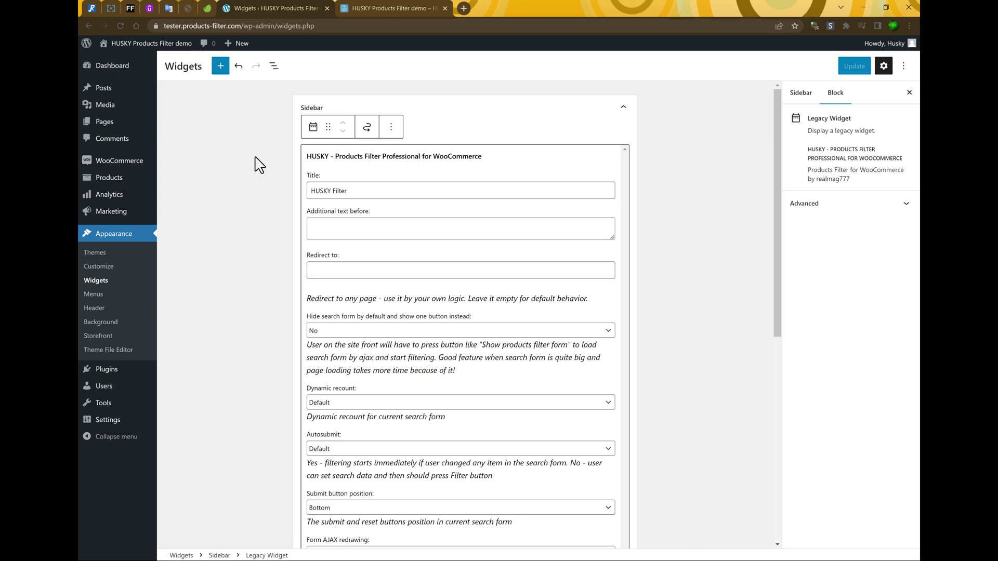
{"action": "mouse_move", "coordinate": [120, 161]}
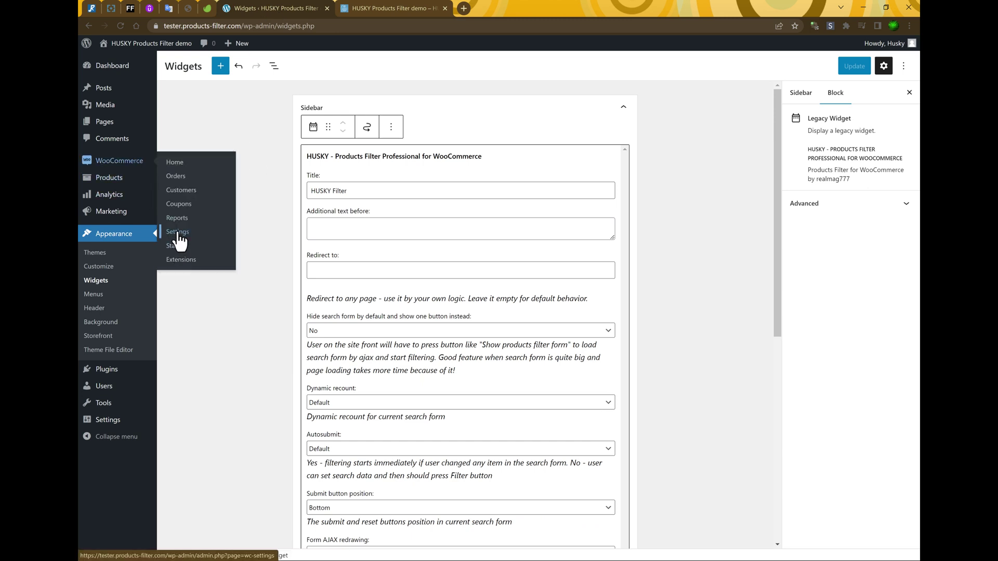
Show Product categories as Checkbox, then filter the shop to Shirt for 7 results
{"action": "left_click", "coordinate": [177, 233]}
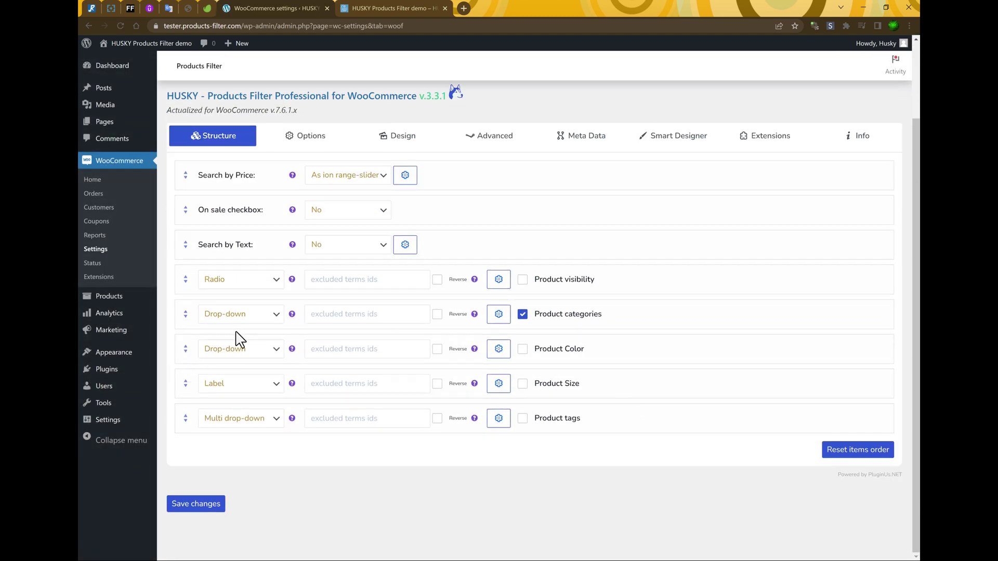
{"action": "left_click", "coordinate": [232, 317]}
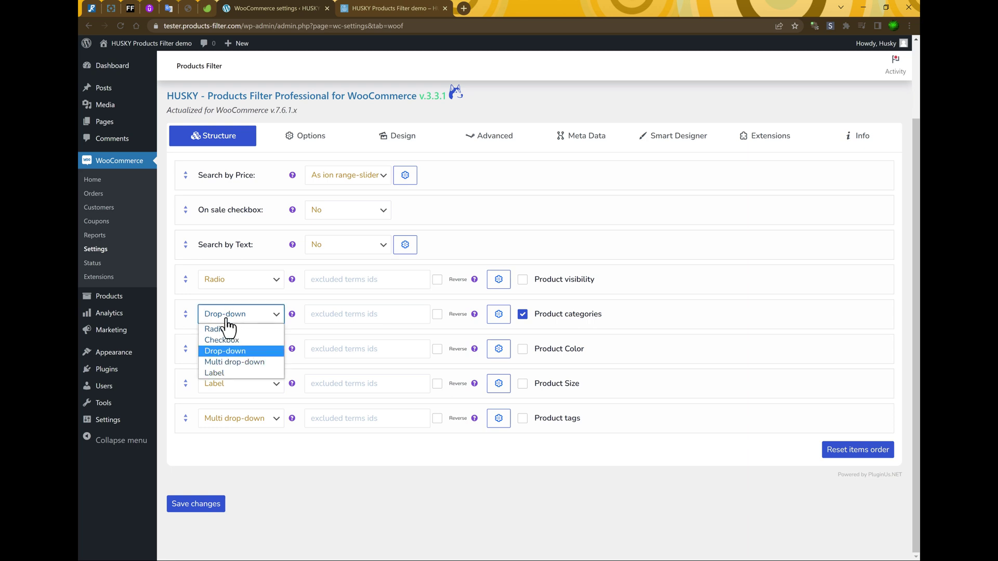
{"action": "left_click", "coordinate": [232, 341]}
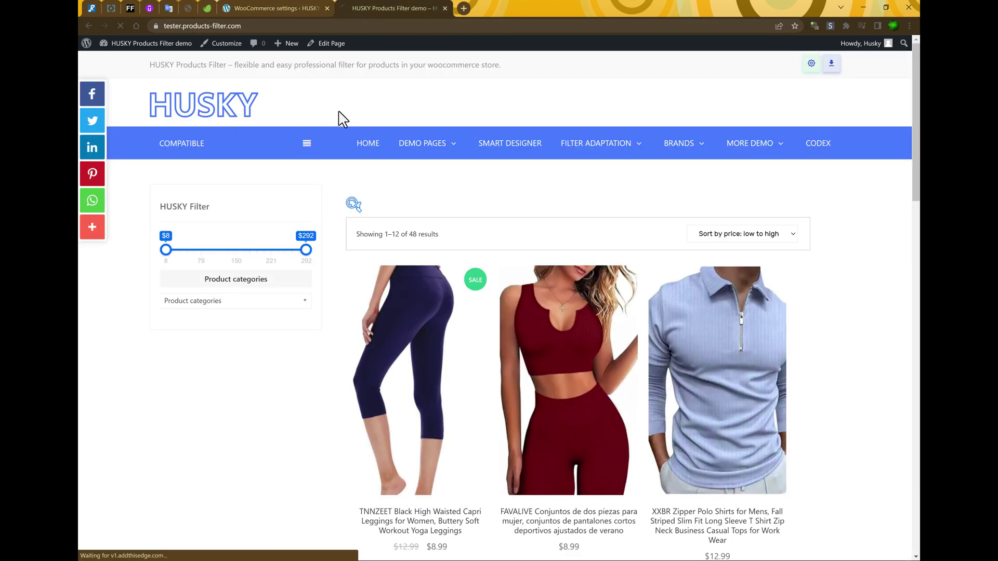
{"action": "left_click", "coordinate": [183, 398]}
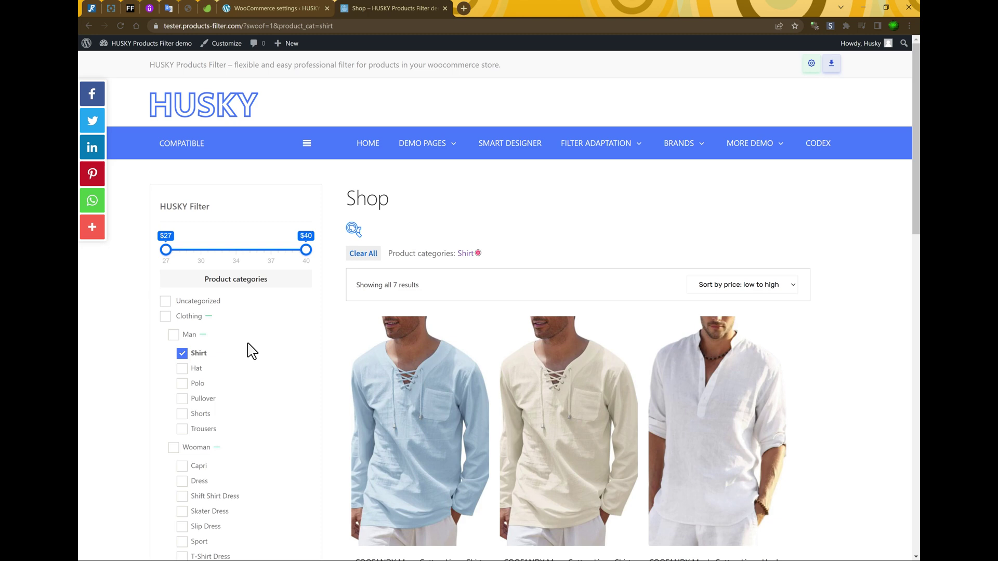
{"action": "left_click", "coordinate": [264, 8]}
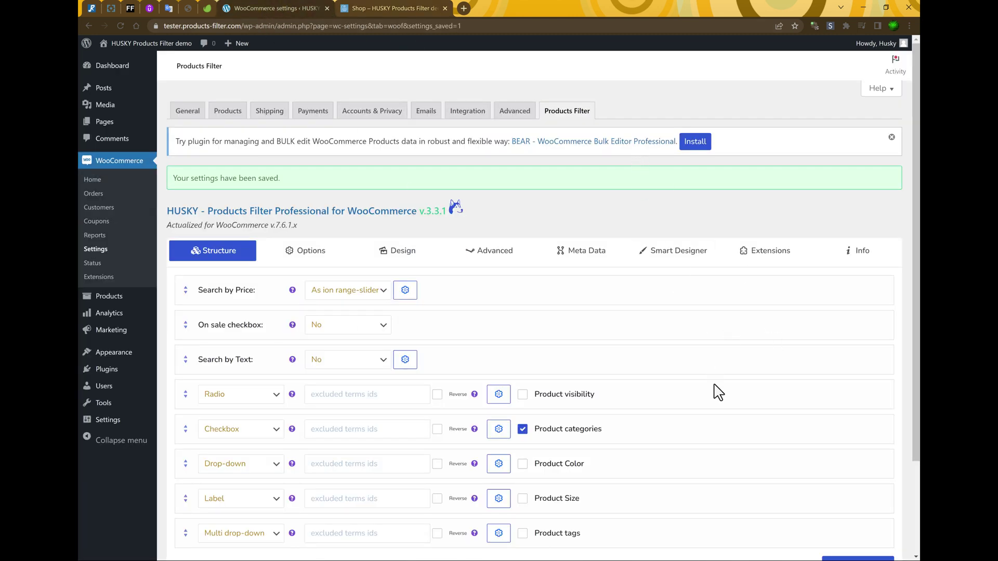
{"action": "scroll", "coordinate": [716, 390], "scroll_direction": "down", "scroll_amount": 2}
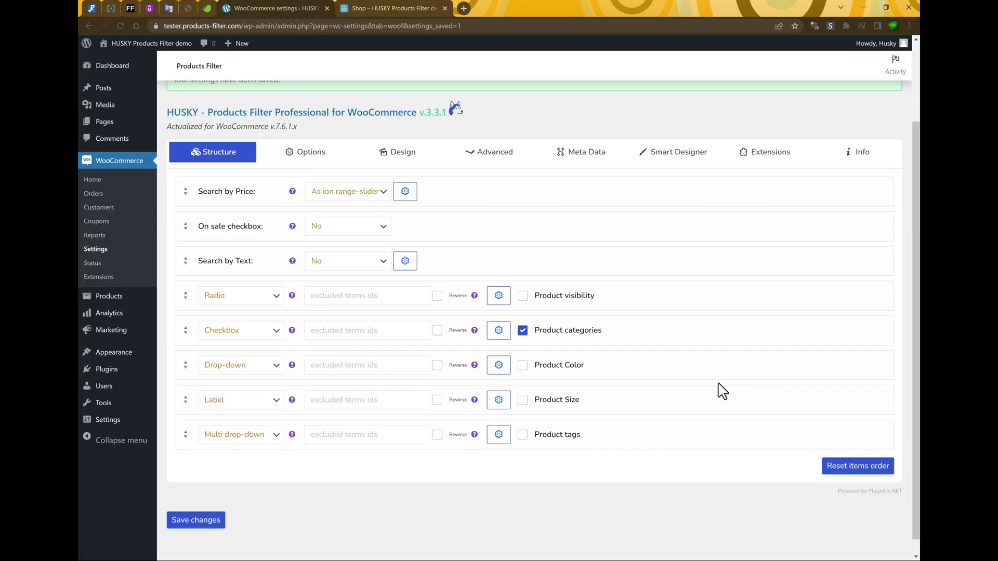
Enable Product Color, Product Size and Product tags, place Size above Color, and save
{"action": "left_click", "coordinate": [523, 365]}
{"action": "left_click", "coordinate": [523, 399]}
{"action": "left_click", "coordinate": [523, 435]}
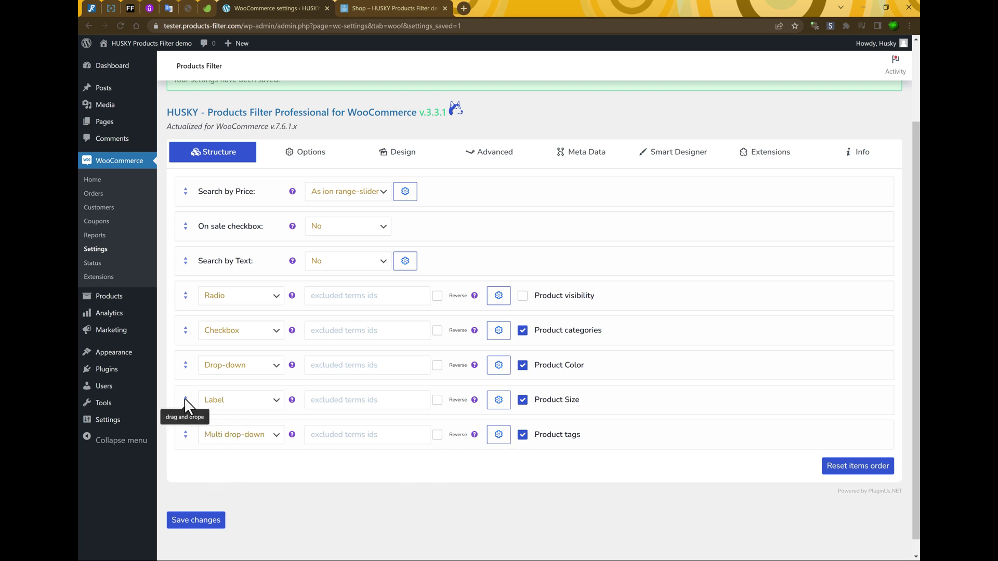
{"action": "mouse_move", "coordinate": [185, 399]}
{"action": "left_mouse_down"}
{"action": "mouse_move", "coordinate": [202, 358]}
{"action": "mouse_move", "coordinate": [194, 365]}
{"action": "left_mouse_up"}
{"action": "left_click", "coordinate": [197, 519]}
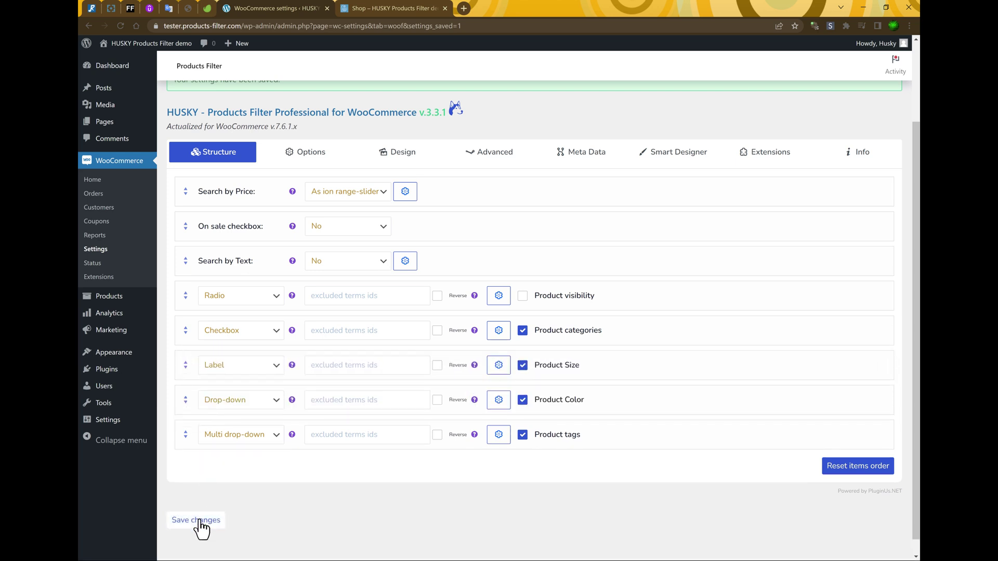
{"action": "left_click", "coordinate": [196, 521]}
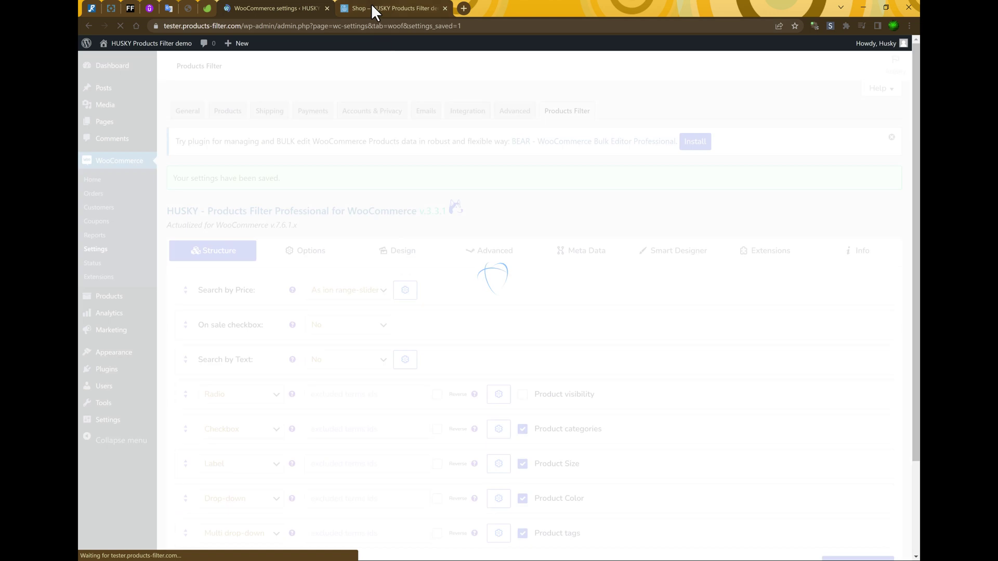
Reset the shop to all 48 products and check the new Size, Color and tags filters
{"action": "left_click", "coordinate": [372, 8]}
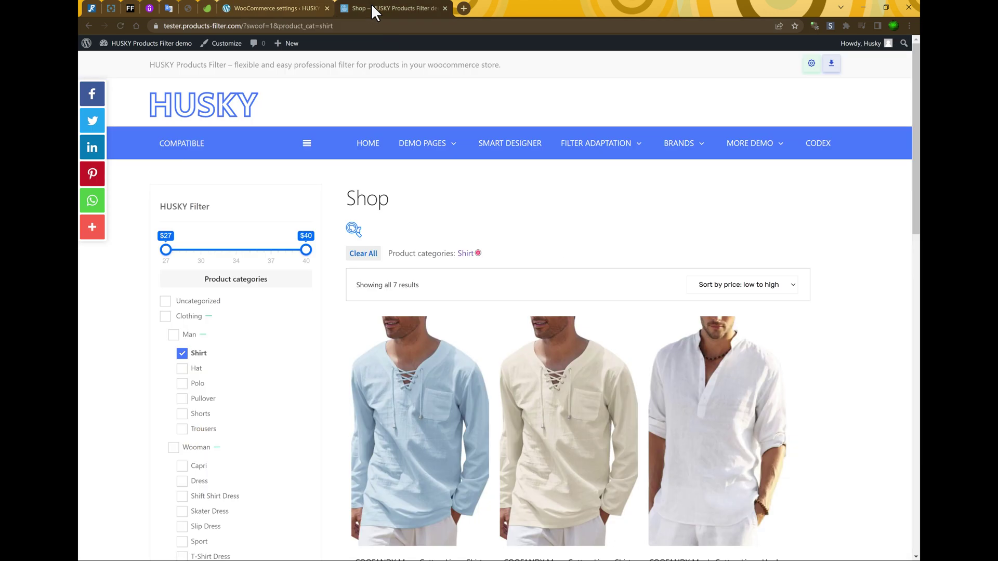
{"action": "left_click", "coordinate": [224, 112]}
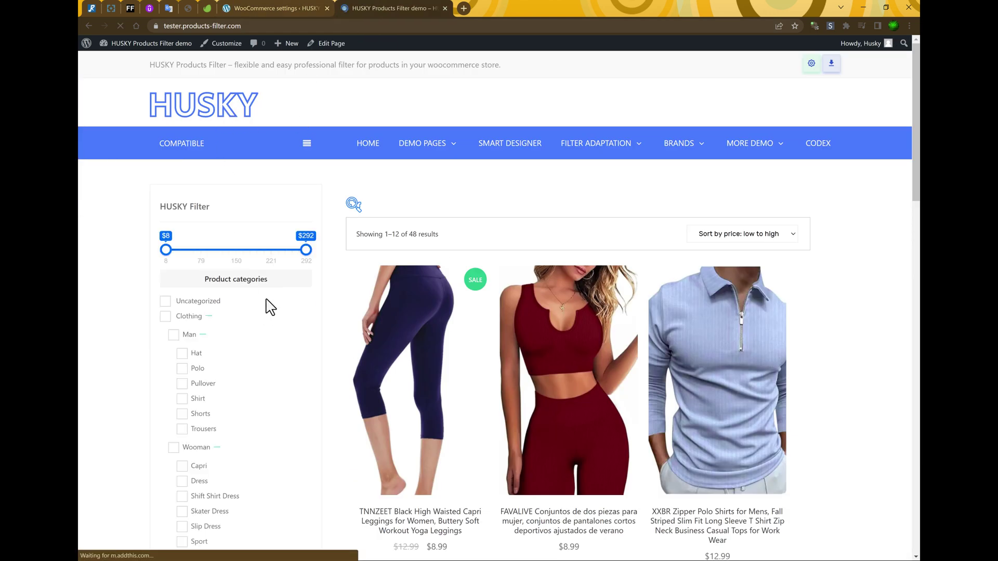
{"action": "scroll", "coordinate": [285, 315], "scroll_direction": "down", "scroll_amount": 5}
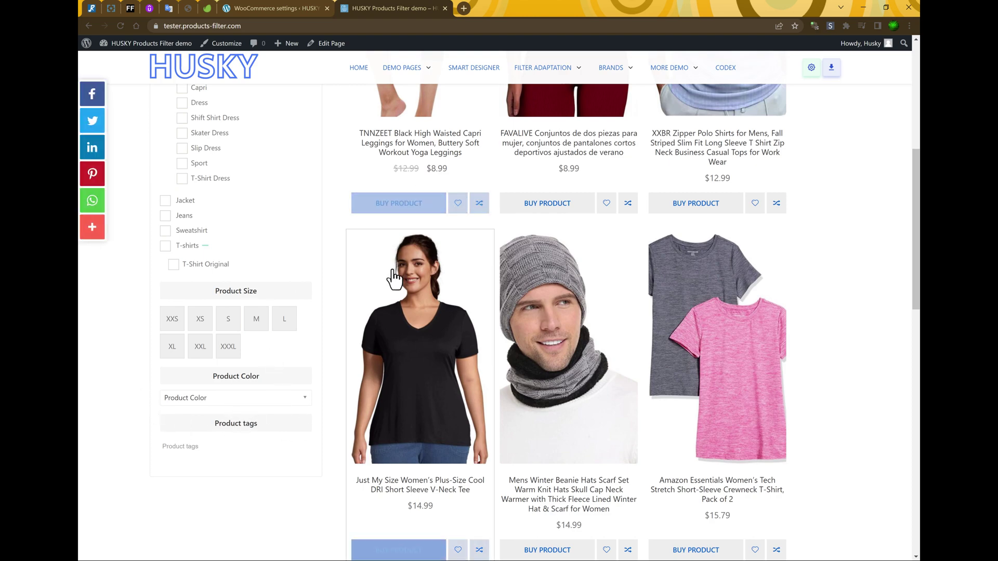
{"action": "scroll", "coordinate": [289, 279], "scroll_direction": "up", "scroll_amount": 1}
{"action": "scroll", "coordinate": [289, 280], "scroll_direction": "up", "scroll_amount": 2}
{"action": "scroll", "coordinate": [288, 280], "scroll_direction": "up", "scroll_amount": 3}
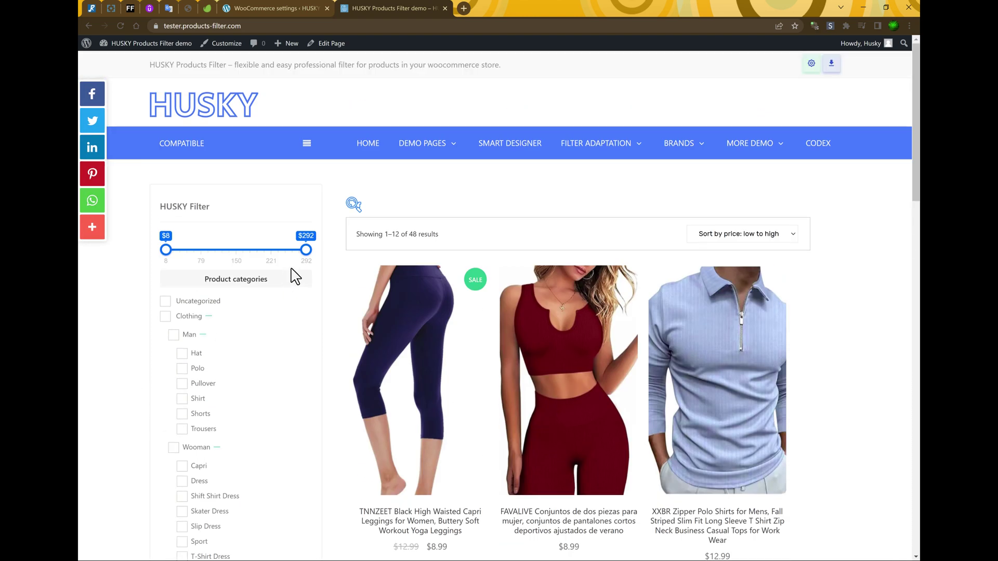
{"action": "scroll", "coordinate": [113, 407], "scroll_direction": "down", "scroll_amount": 2}
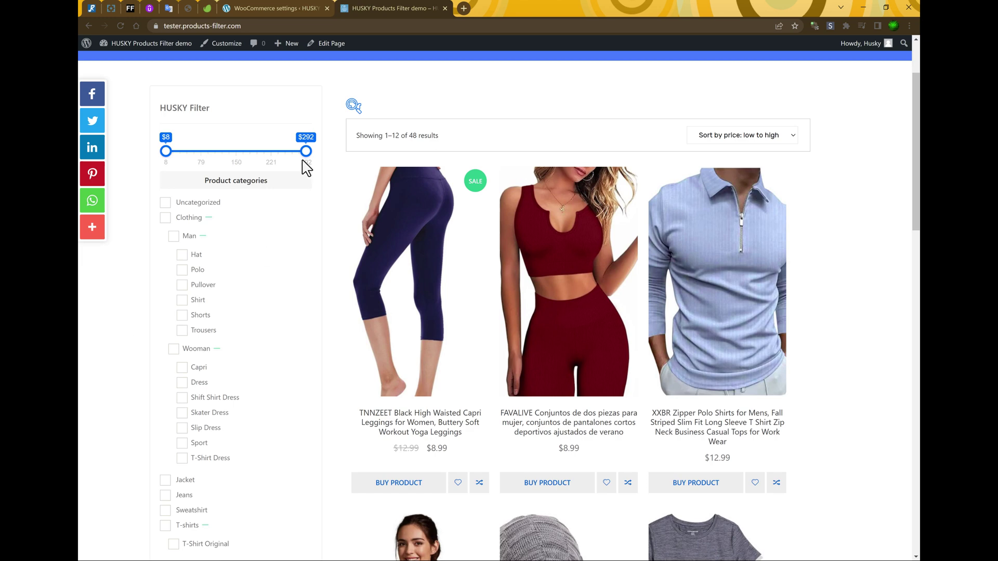
{"action": "left_click", "coordinate": [266, 10]}
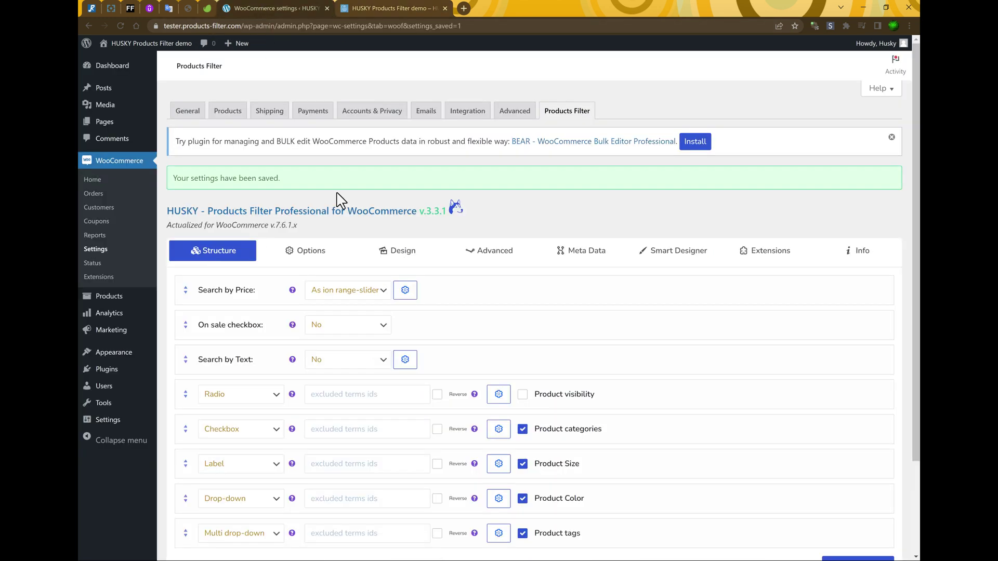
Set Show count to Yes on the filter's Options tab and save
{"action": "left_click", "coordinate": [304, 255]}
{"action": "scroll", "coordinate": [581, 368], "scroll_direction": "down", "scroll_amount": 2}
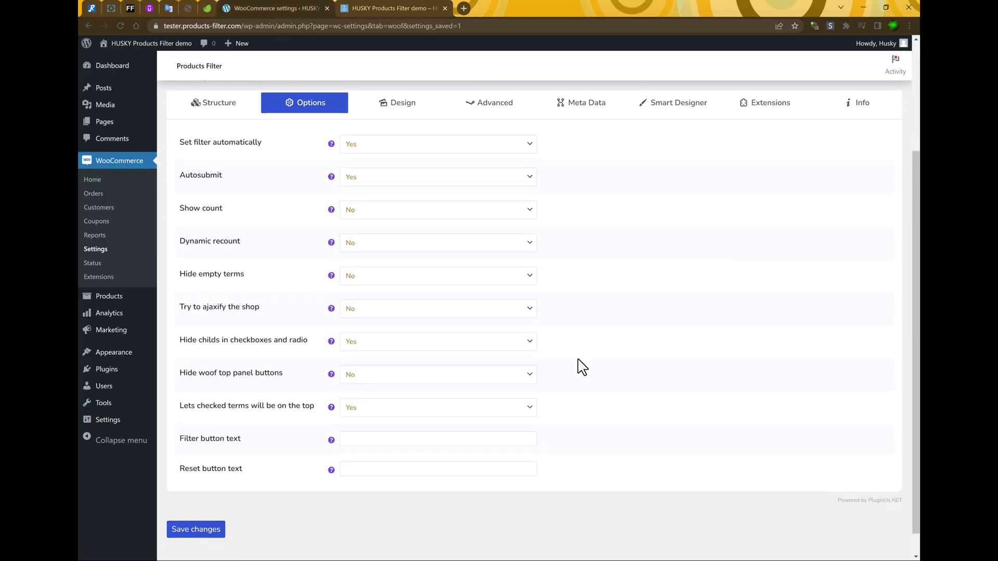
{"action": "left_click", "coordinate": [346, 212]}
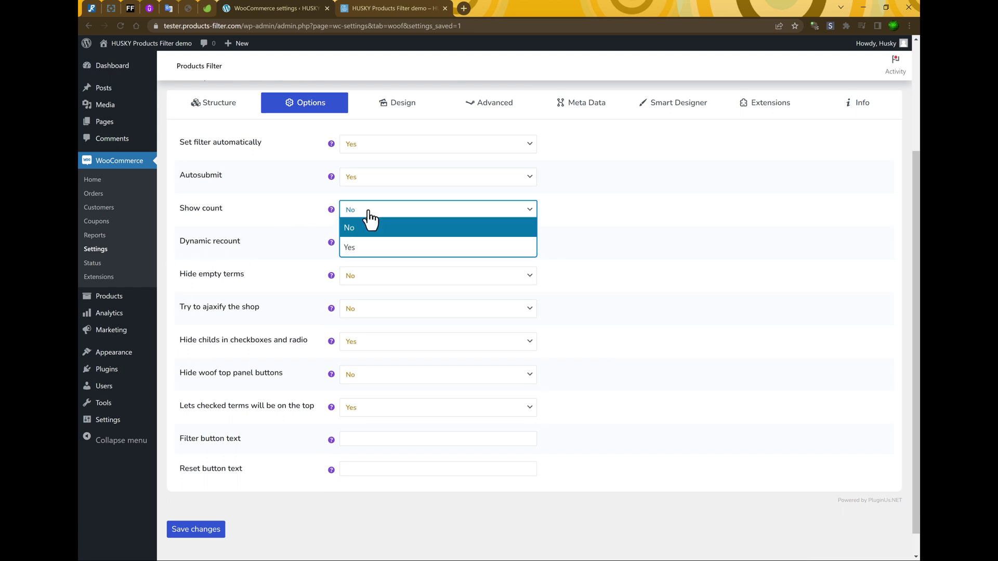
{"action": "left_click", "coordinate": [361, 250]}
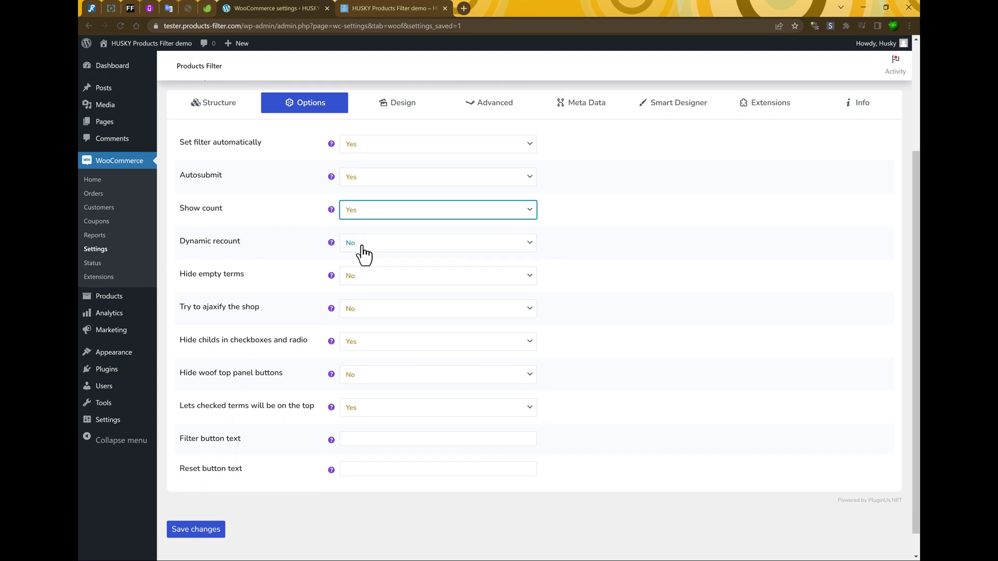
{"action": "left_click", "coordinate": [196, 531]}
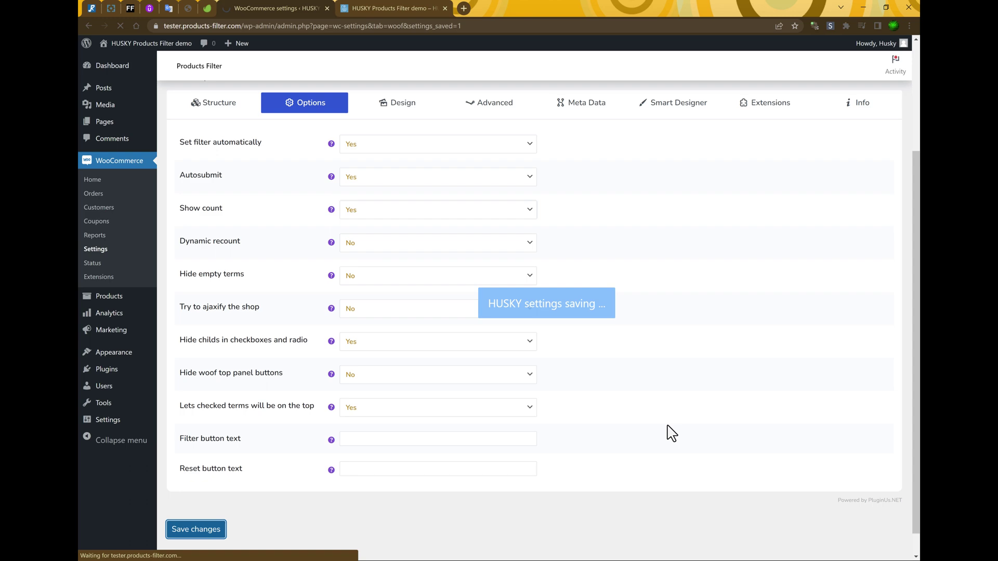
{"action": "left_click", "coordinate": [367, 8]}
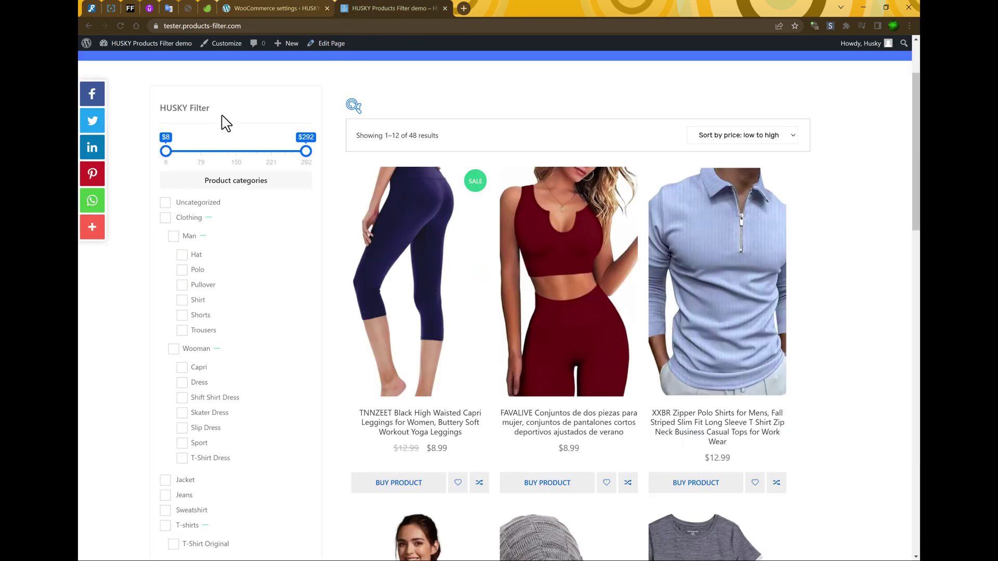
{"action": "scroll", "coordinate": [221, 122], "scroll_direction": "up", "scroll_amount": 2}
Reload the storefront and filter to Dress in size L, giving 3 results with counts
{"action": "key", "text": "F5"}
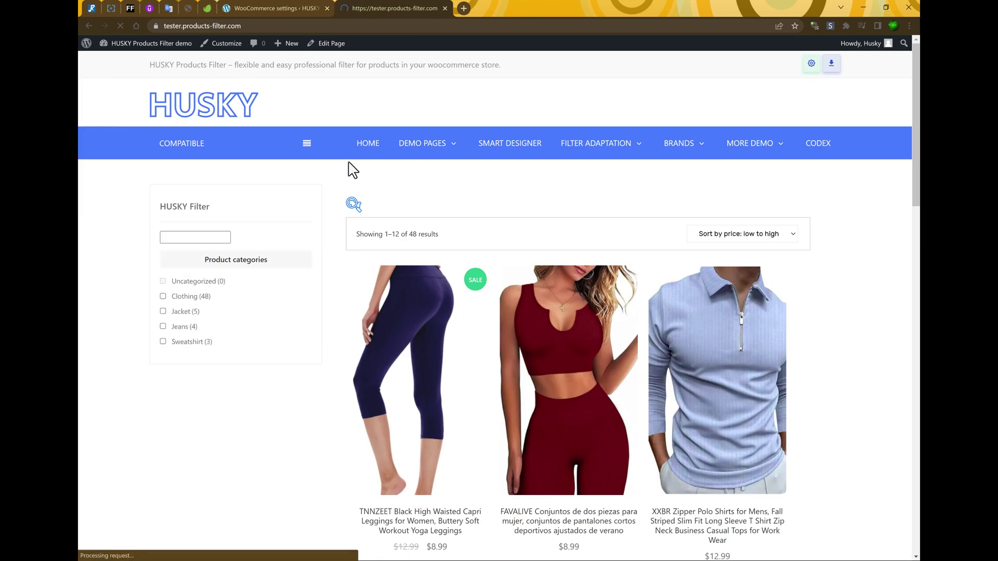
{"action": "scroll", "coordinate": [273, 460], "scroll_direction": "down", "scroll_amount": 1}
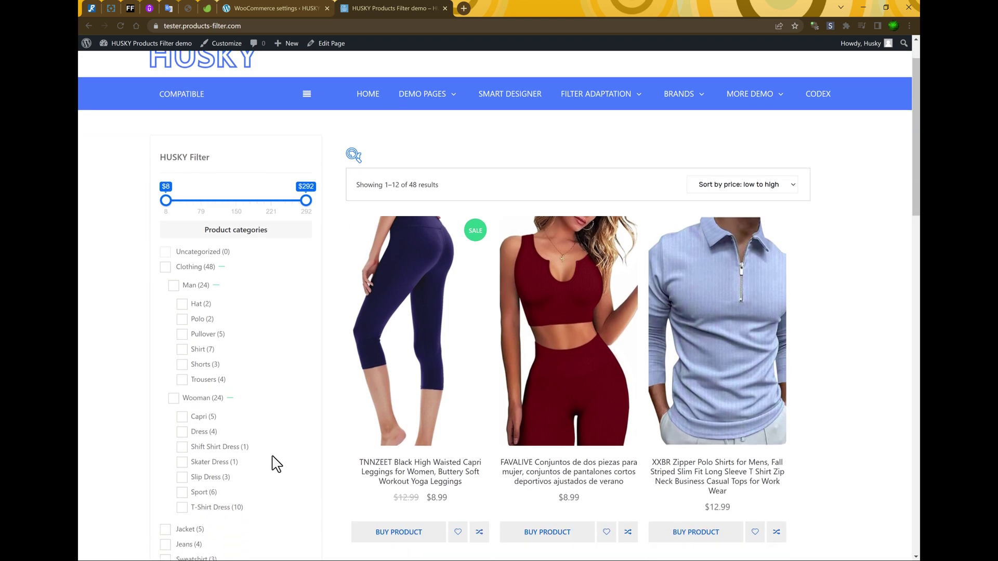
{"action": "scroll", "coordinate": [273, 464], "scroll_direction": "down", "scroll_amount": 2}
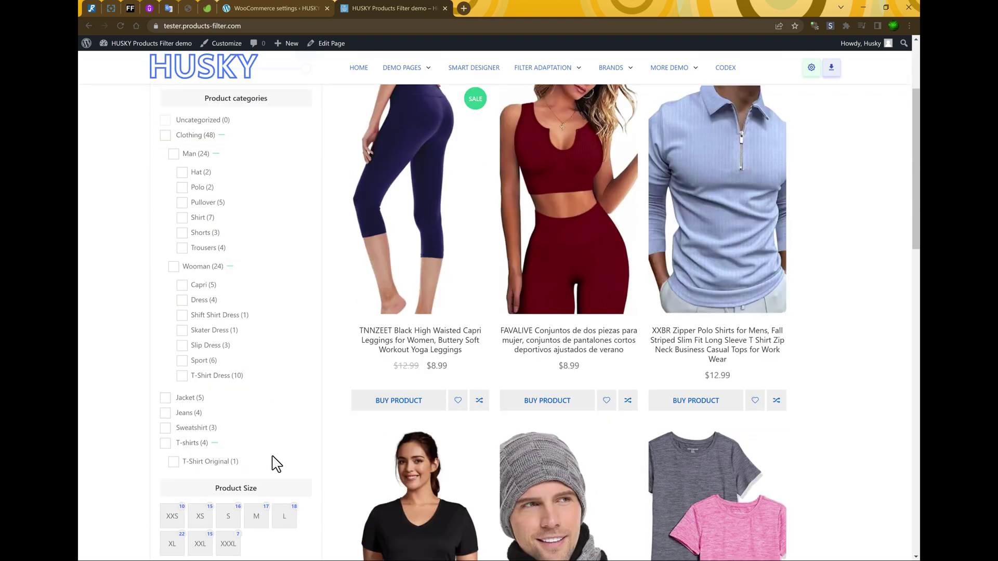
{"action": "left_click", "coordinate": [182, 301]}
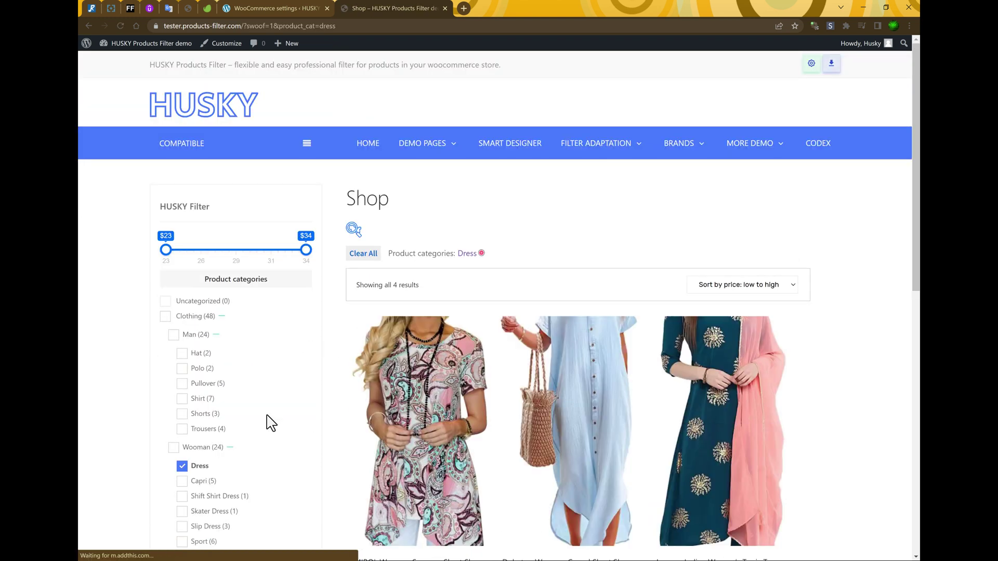
{"action": "scroll", "coordinate": [315, 393], "scroll_direction": "down", "scroll_amount": 1}
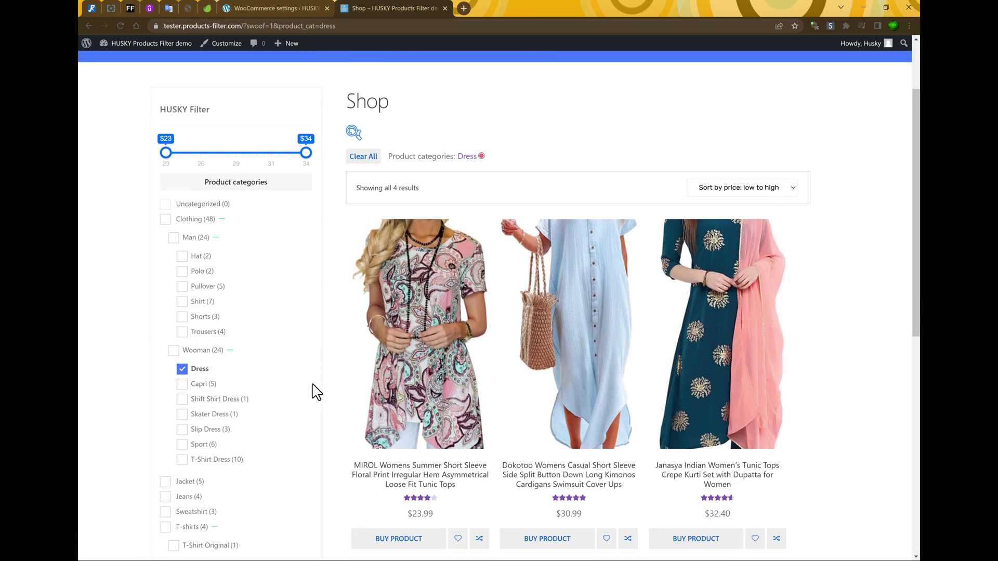
{"action": "scroll", "coordinate": [315, 392], "scroll_direction": "down", "scroll_amount": 2}
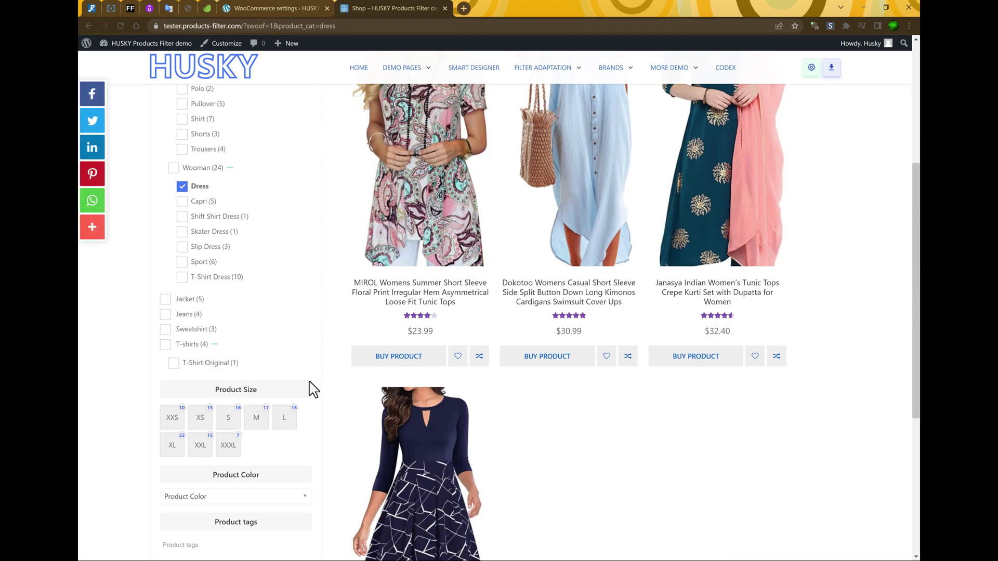
{"action": "left_click", "coordinate": [287, 422]}
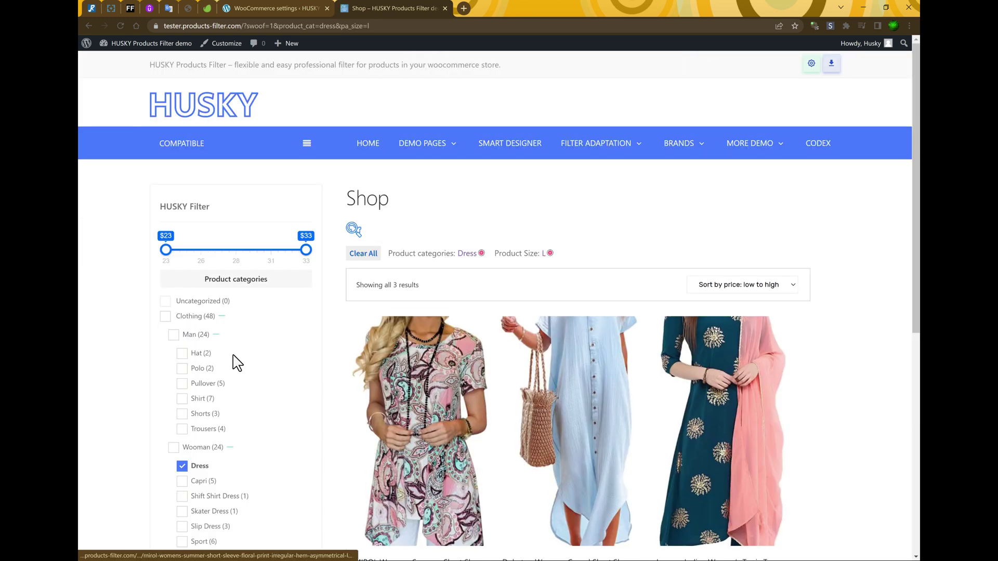
{"action": "scroll", "coordinate": [310, 395], "scroll_direction": "down", "scroll_amount": 5}
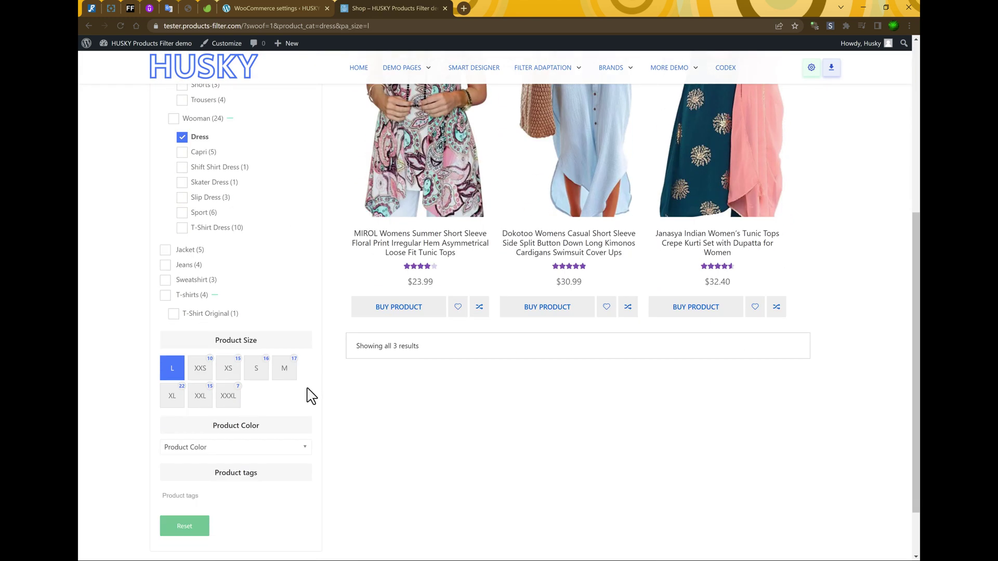
{"action": "scroll", "coordinate": [310, 395], "scroll_direction": "up", "scroll_amount": 1}
{"action": "scroll", "coordinate": [312, 396], "scroll_direction": "up", "scroll_amount": 1}
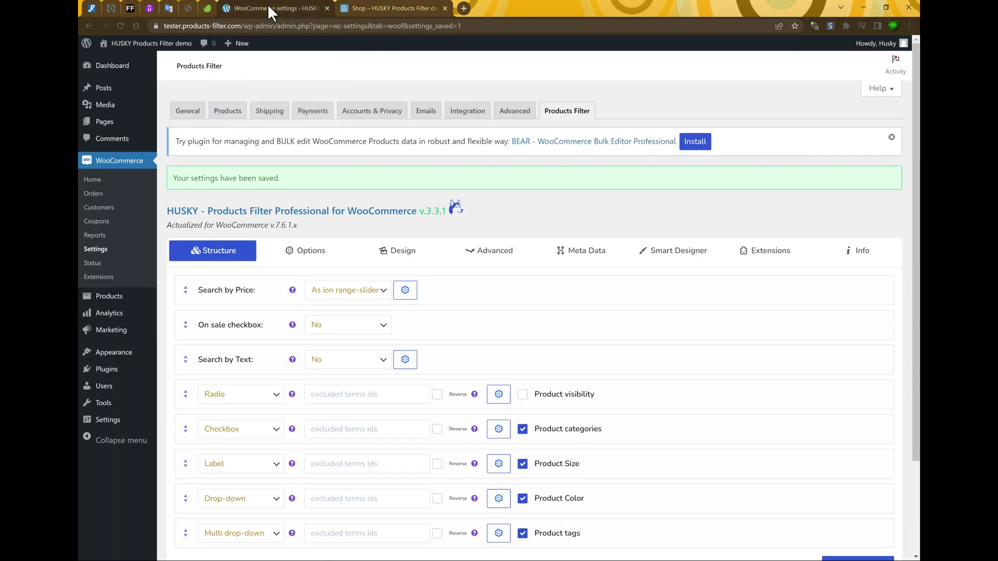
Set Dynamic recount to Yes on the filter's Options tab and save
{"action": "left_click", "coordinate": [311, 253]}
{"action": "scroll", "coordinate": [657, 323], "scroll_direction": "down", "scroll_amount": 2}
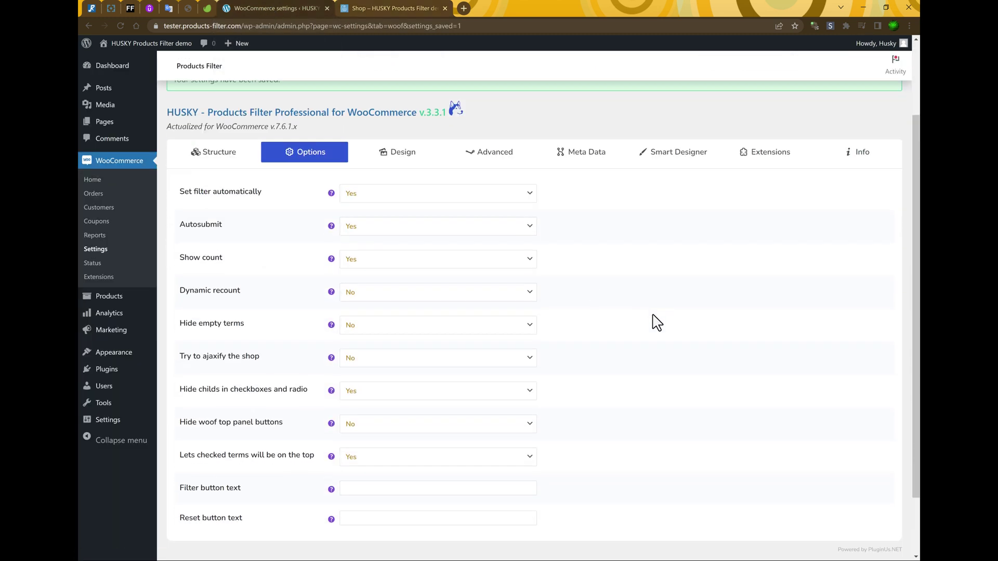
{"action": "left_click", "coordinate": [353, 293]}
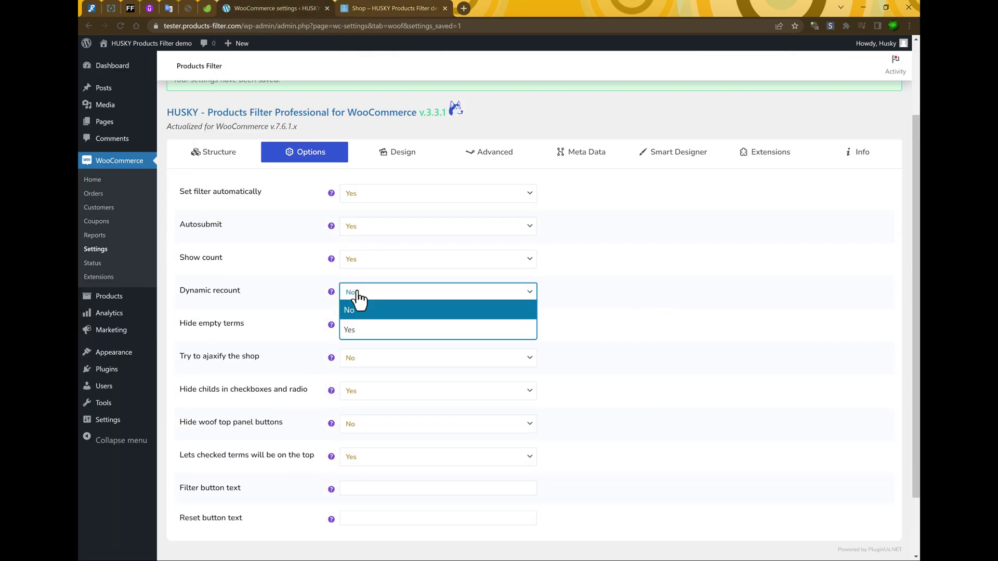
{"action": "left_click", "coordinate": [359, 329]}
{"action": "scroll", "coordinate": [297, 359], "scroll_direction": "down", "scroll_amount": 2}
{"action": "left_click", "coordinate": [195, 503]}
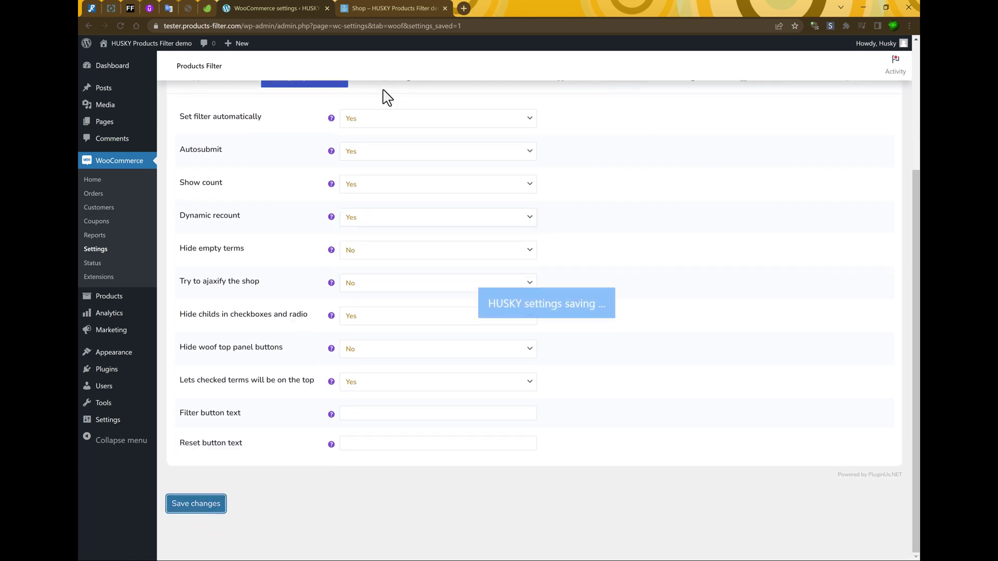
{"action": "left_click", "coordinate": [378, 3]}
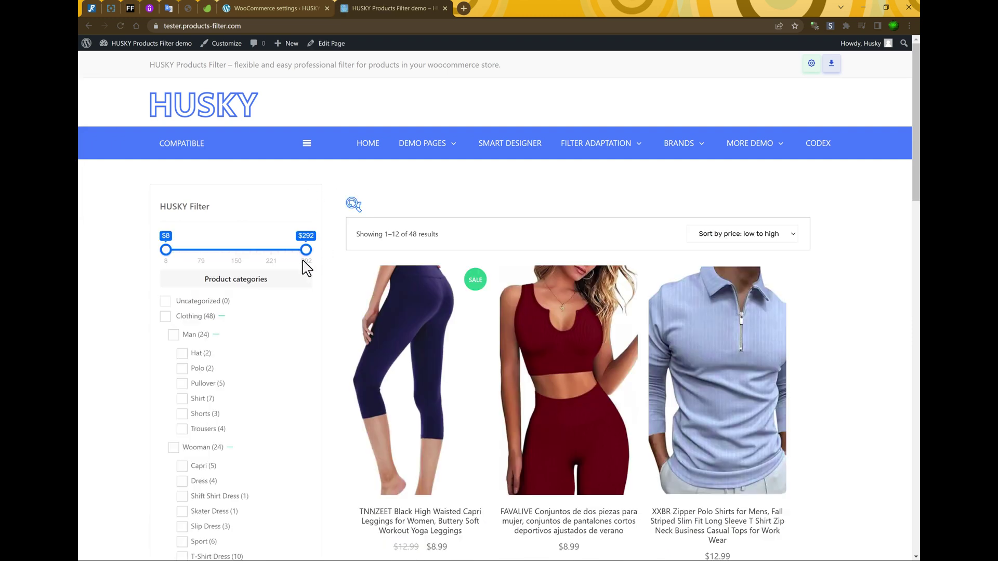
{"action": "scroll", "coordinate": [304, 267], "scroll_direction": "down", "scroll_amount": 5}
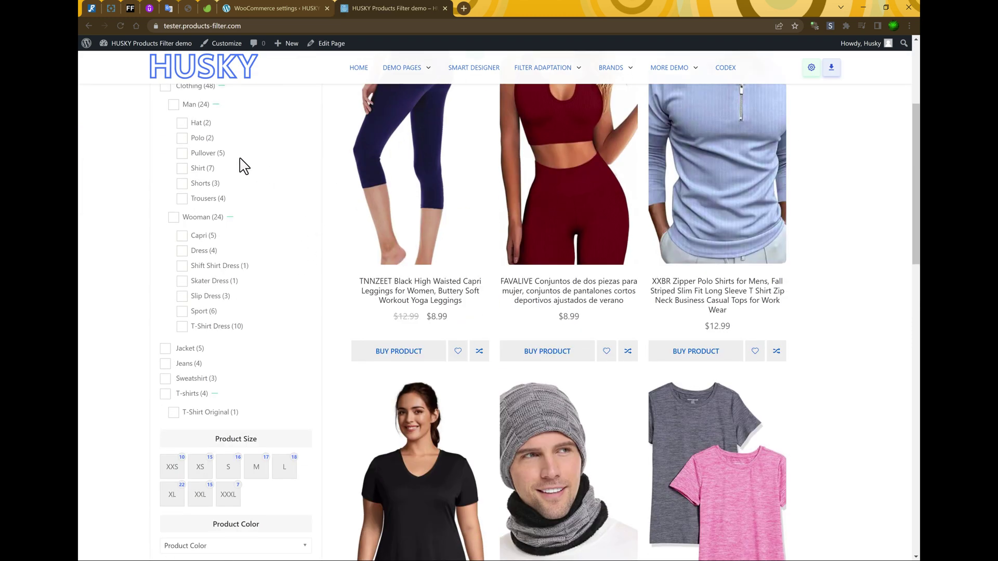
Filter to Dress in size S (2 results) and review the recalculated sidebar counts
{"action": "left_click", "coordinate": [204, 250]}
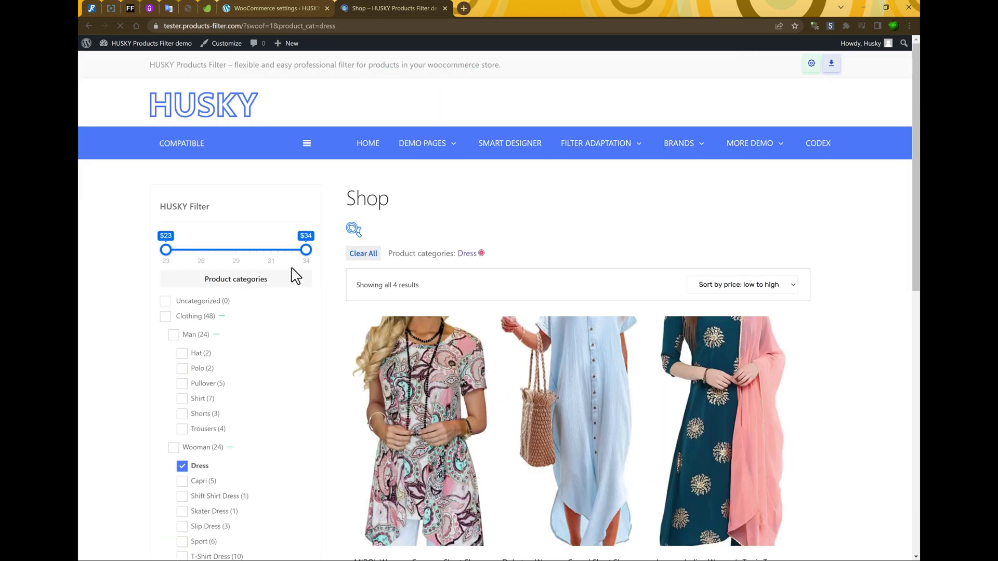
{"action": "scroll", "coordinate": [302, 326], "scroll_direction": "down", "scroll_amount": 3}
{"action": "scroll", "coordinate": [310, 324], "scroll_direction": "down", "scroll_amount": 3}
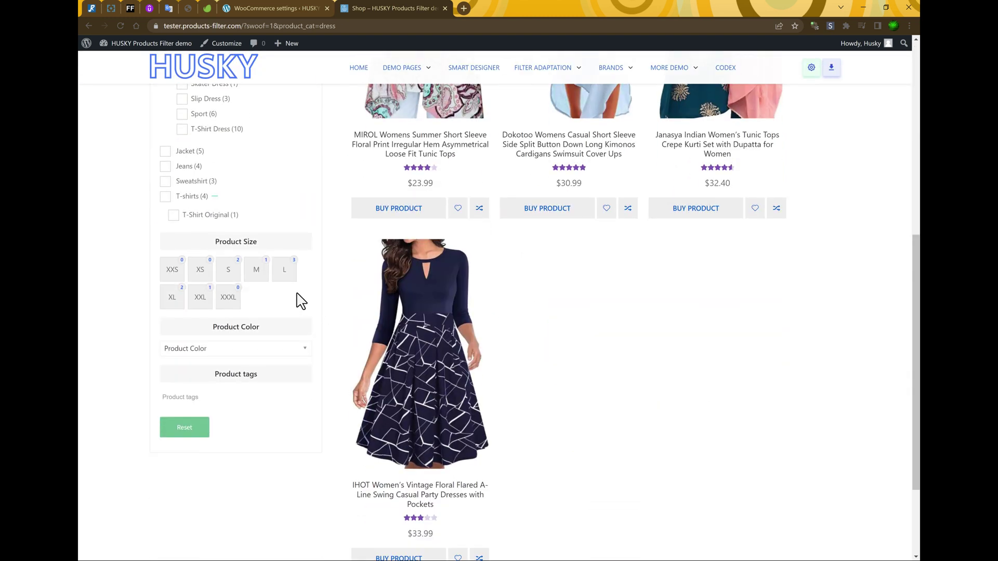
{"action": "left_click", "coordinate": [228, 275]}
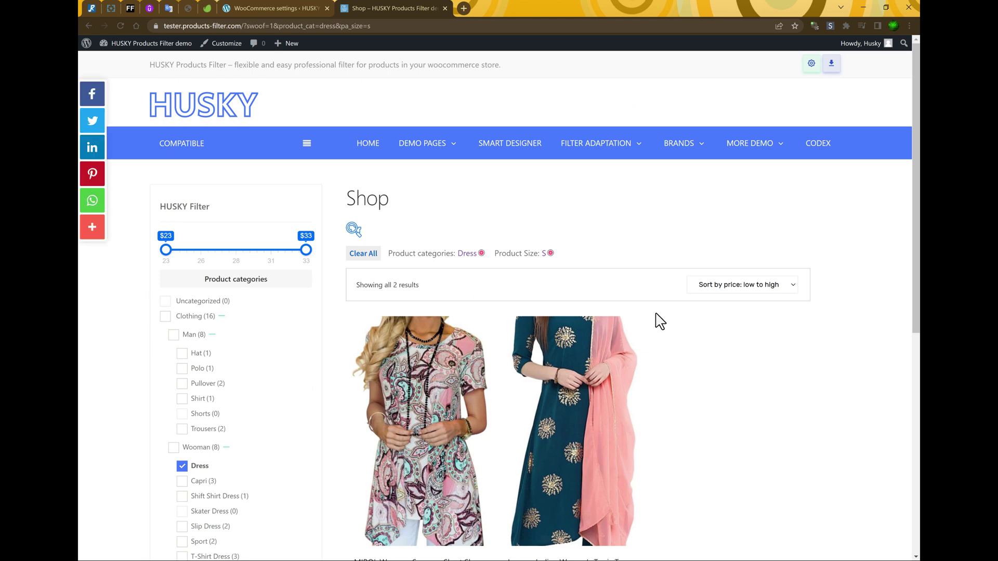
{"action": "scroll", "coordinate": [696, 324], "scroll_direction": "down", "scroll_amount": 3}
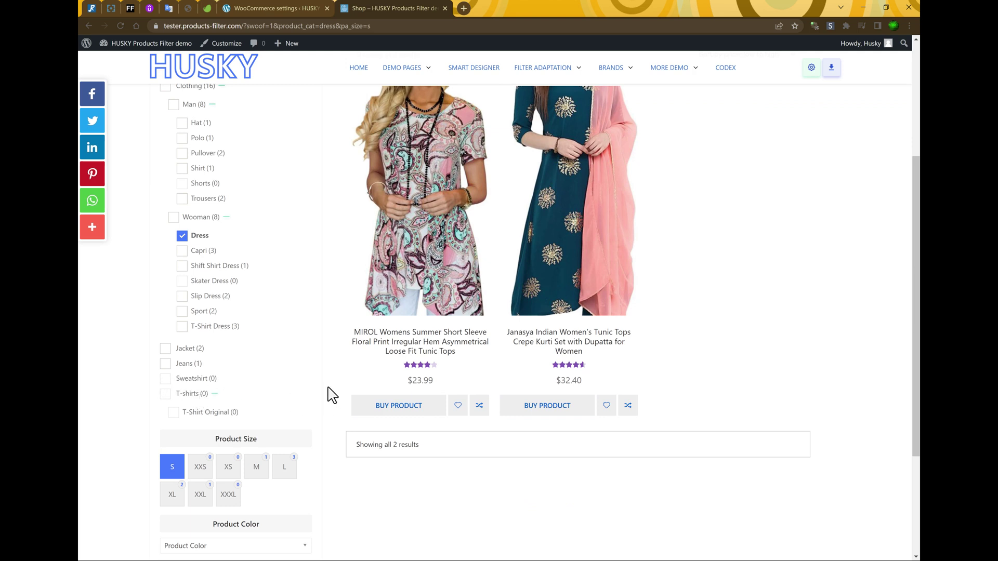
{"action": "left_click", "coordinate": [265, 8]}
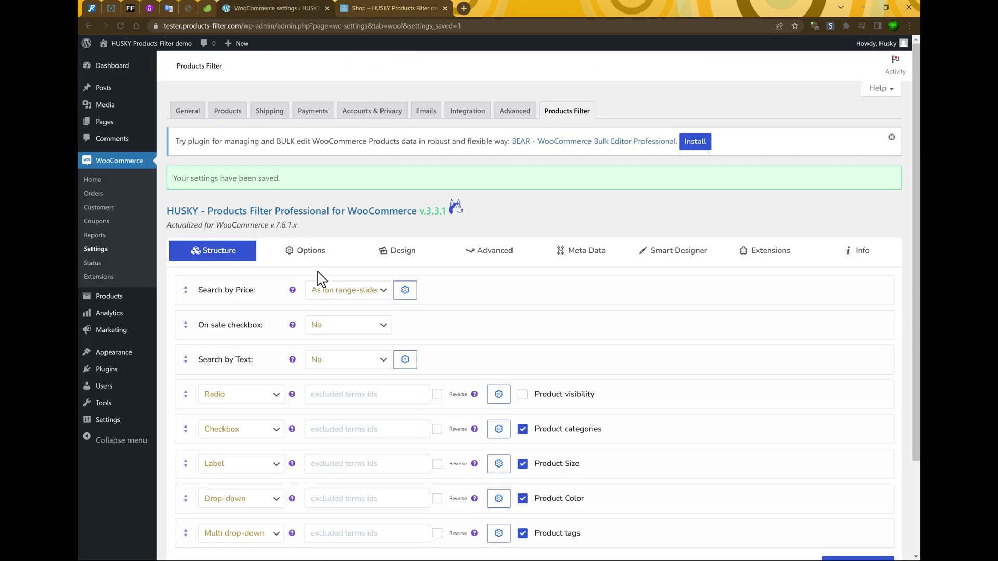
Set Hide empty terms to Yes on the filter's Options tab and save
{"action": "left_click", "coordinate": [307, 258]}
{"action": "scroll", "coordinate": [413, 320], "scroll_direction": "down", "scroll_amount": 2}
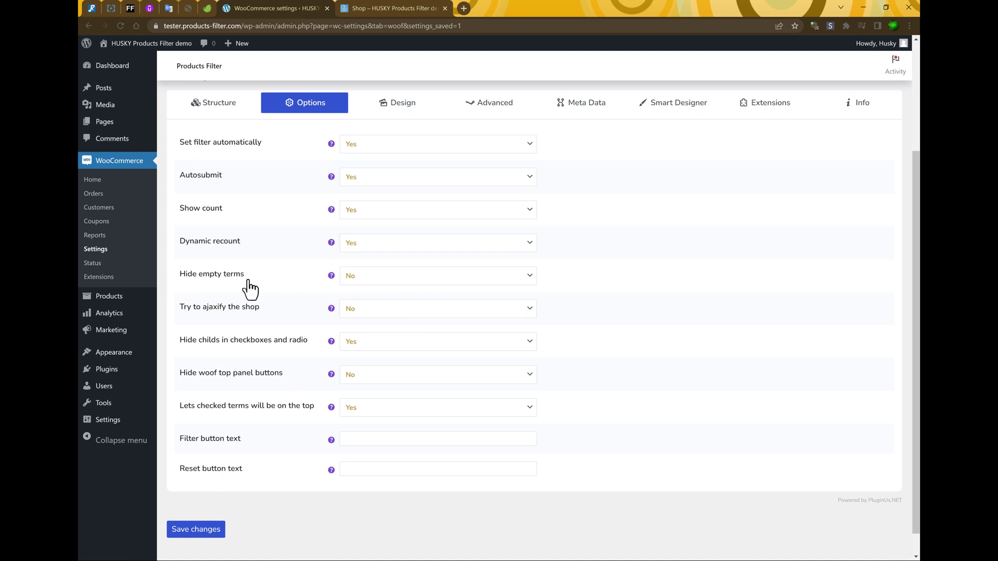
{"action": "left_click", "coordinate": [368, 279]}
{"action": "left_click", "coordinate": [360, 314]}
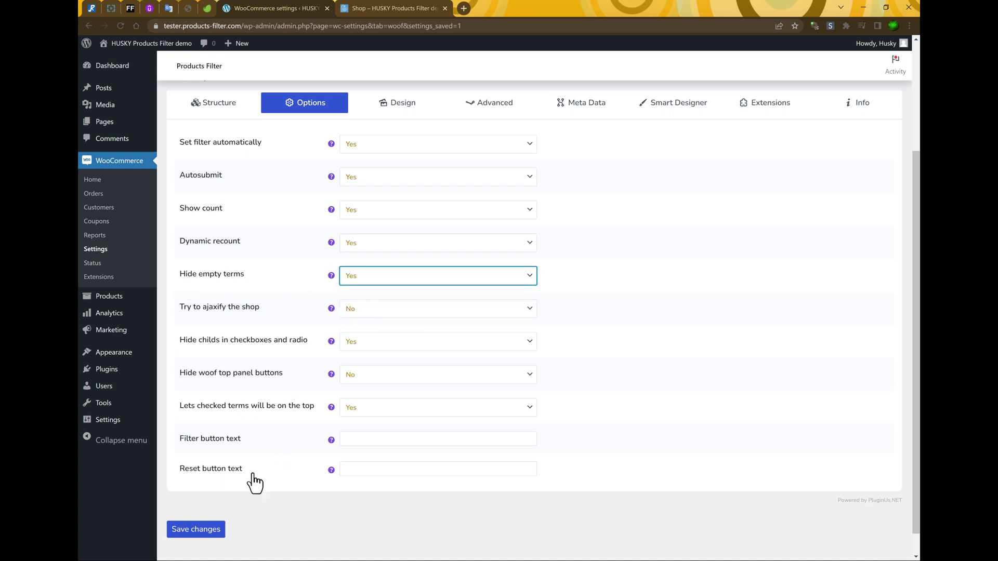
{"action": "left_click", "coordinate": [203, 531]}
{"action": "left_click", "coordinate": [390, 9]}
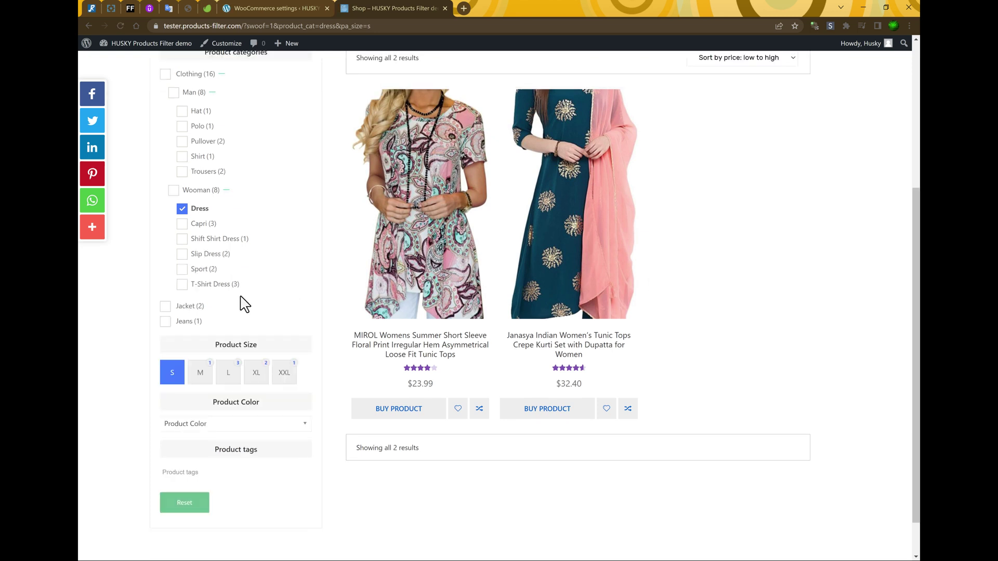
{"action": "scroll", "coordinate": [243, 304], "scroll_direction": "up", "scroll_amount": 3}
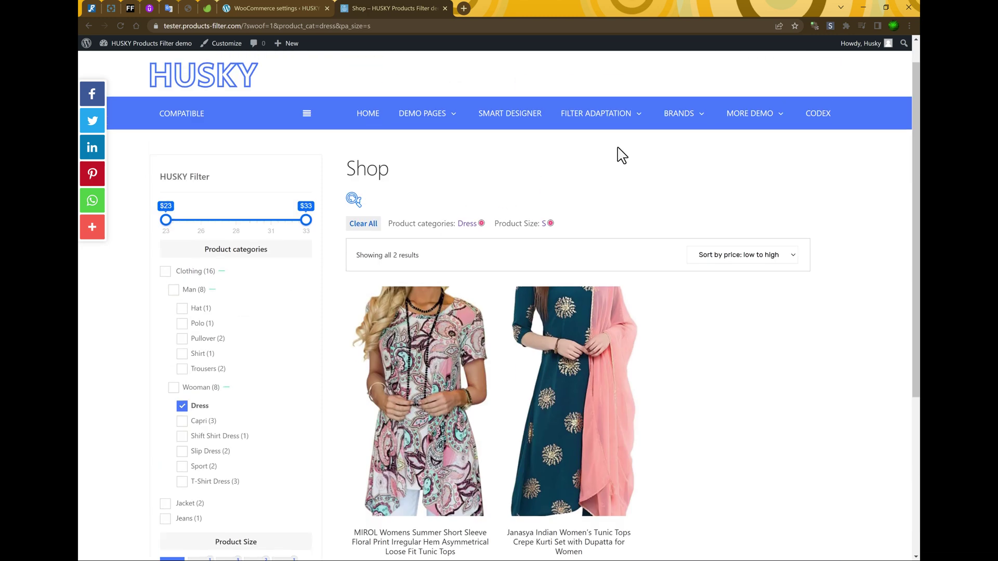